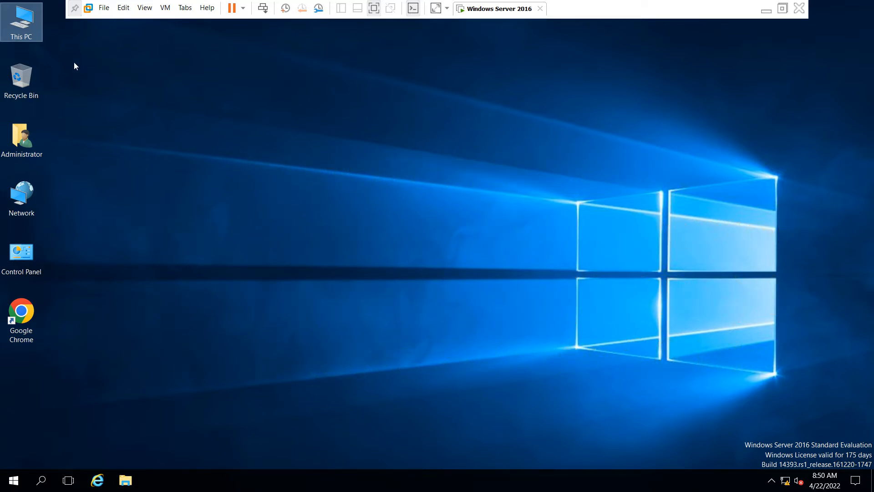
- Review the server's basic system information, including its Windows edition, computer name and workgroup, and close it
right_click(28, 29)
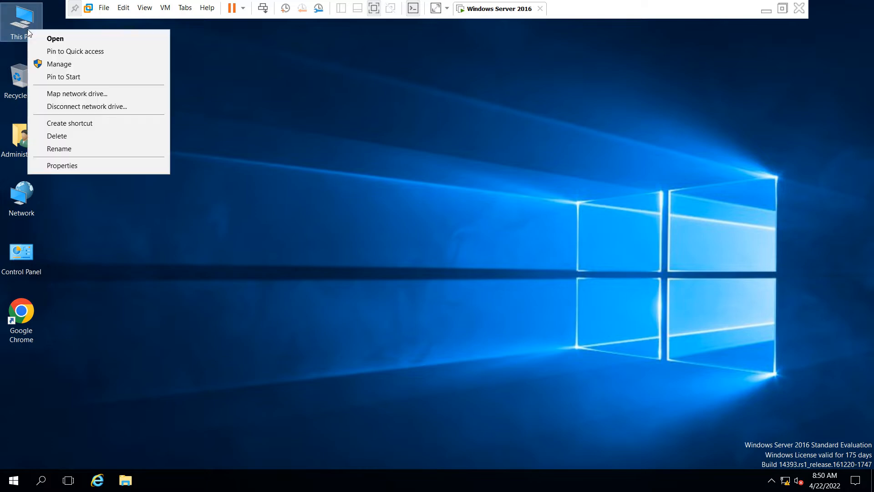
click(79, 166)
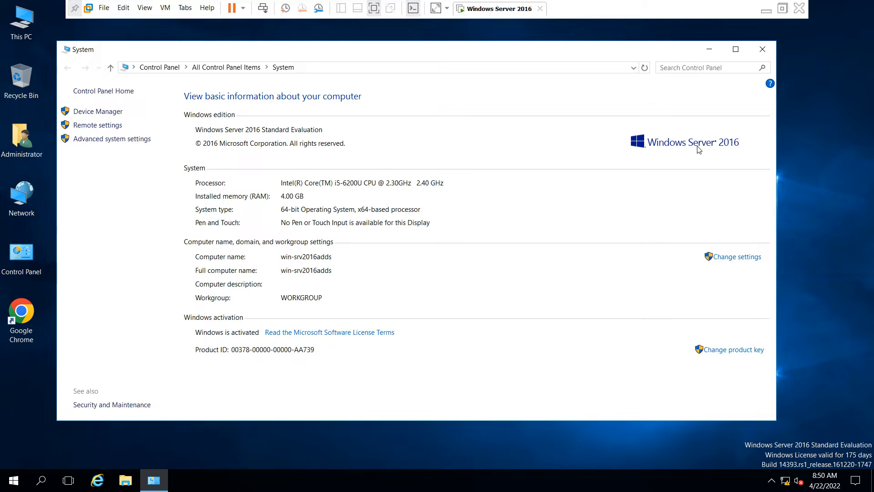
click(763, 51)
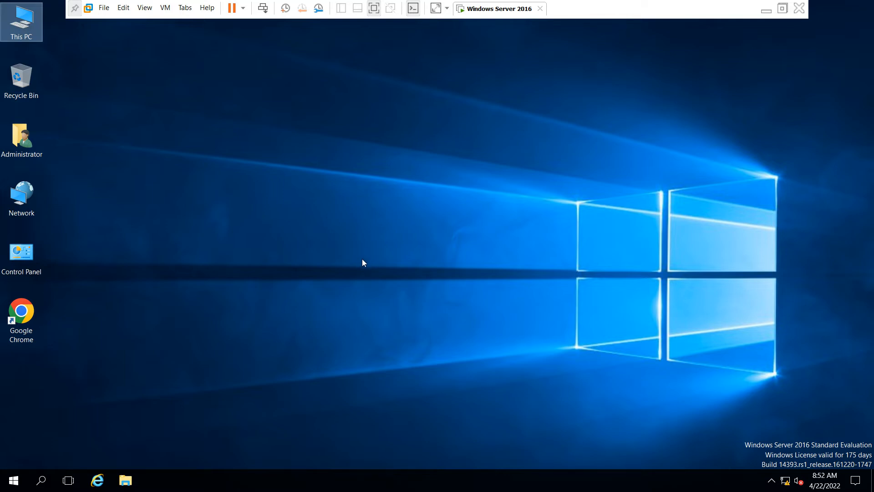
right_click(36, 29)
click(72, 160)
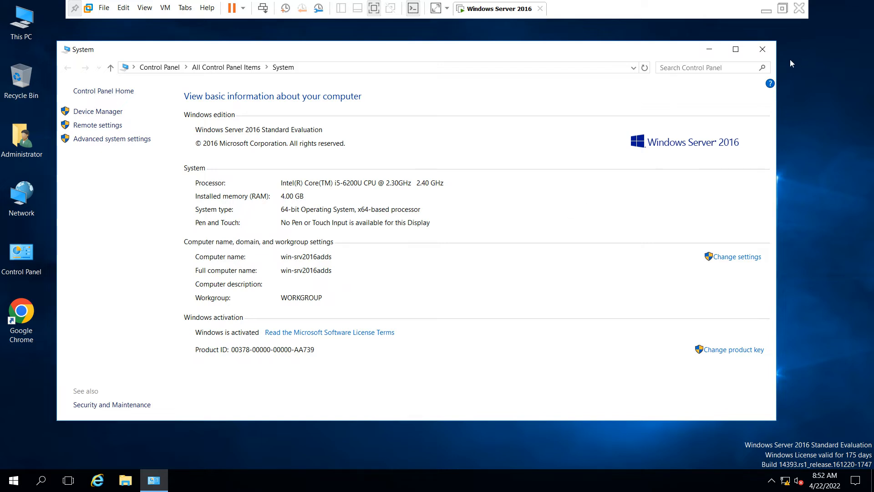
click(762, 49)
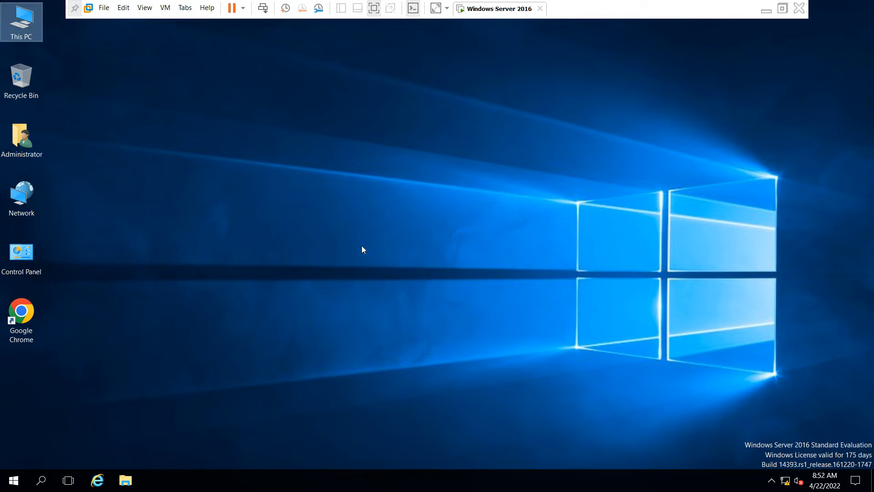
click(291, 302)
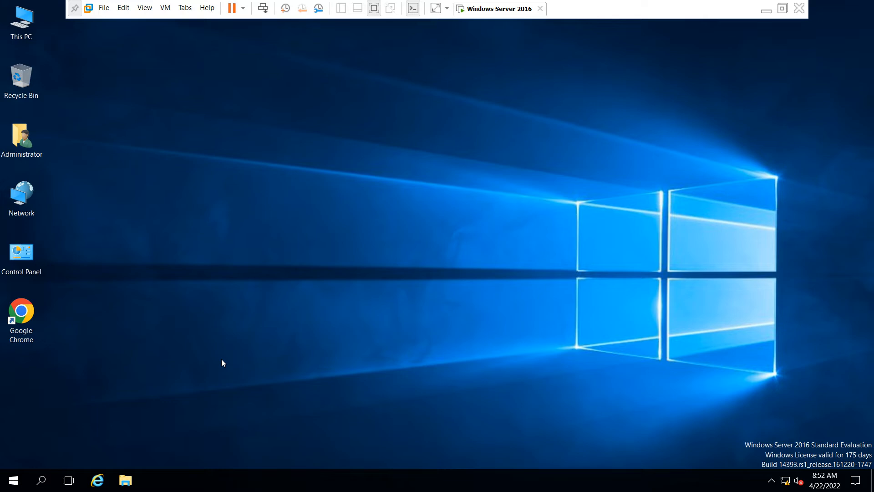
- Run ncpa.cpl and open the Internet Protocol Version 4 (TCP/IPv4) properties of the Ethernet0 adapter
key(super+r)
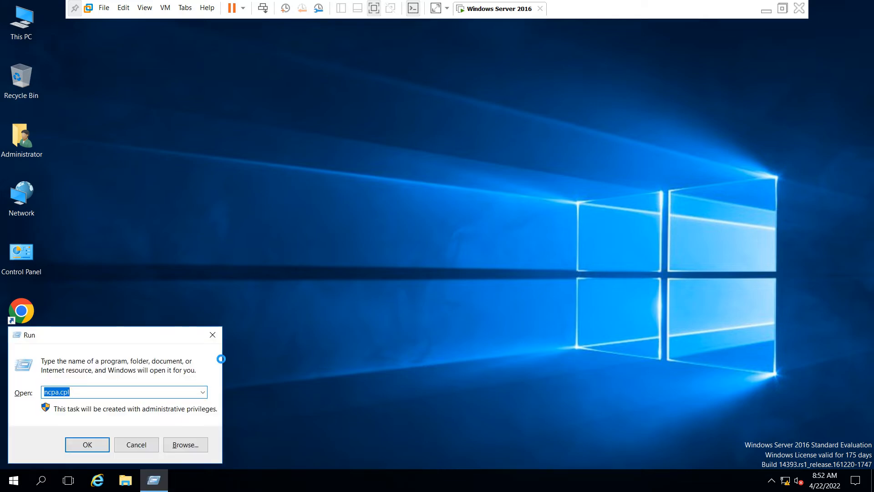
text(ncpa.cpl)
key(Return)
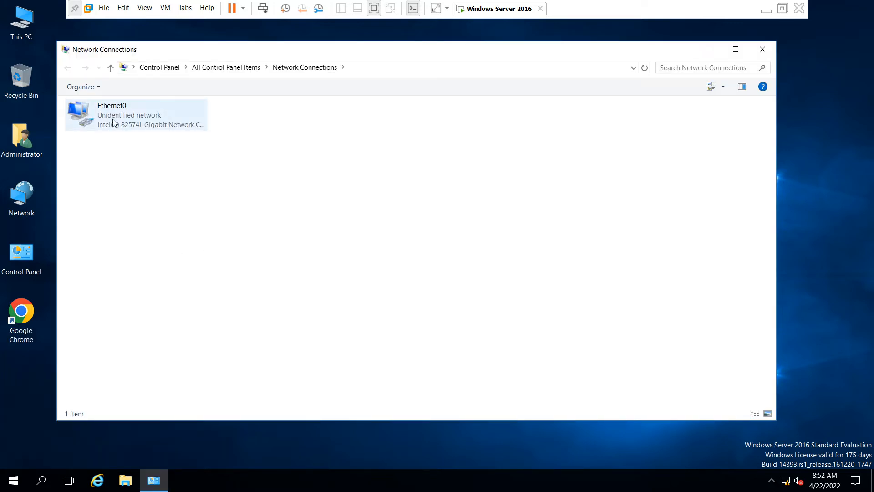
right_click(99, 120)
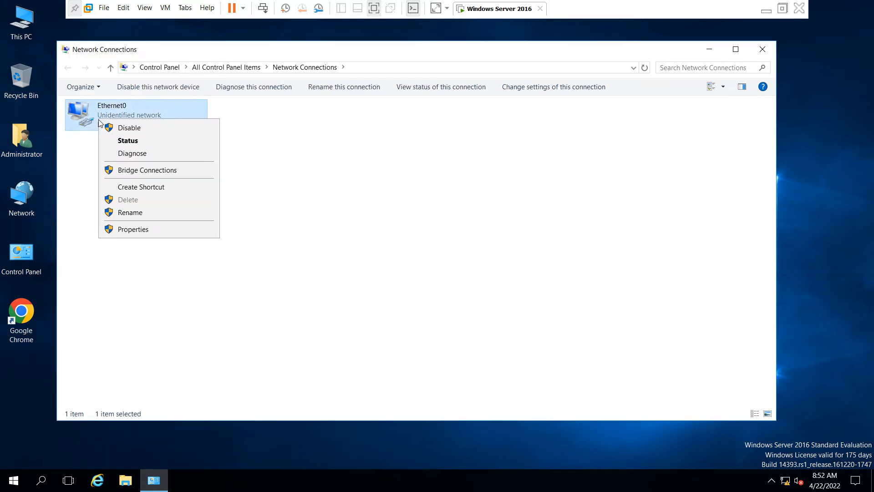
click(132, 229)
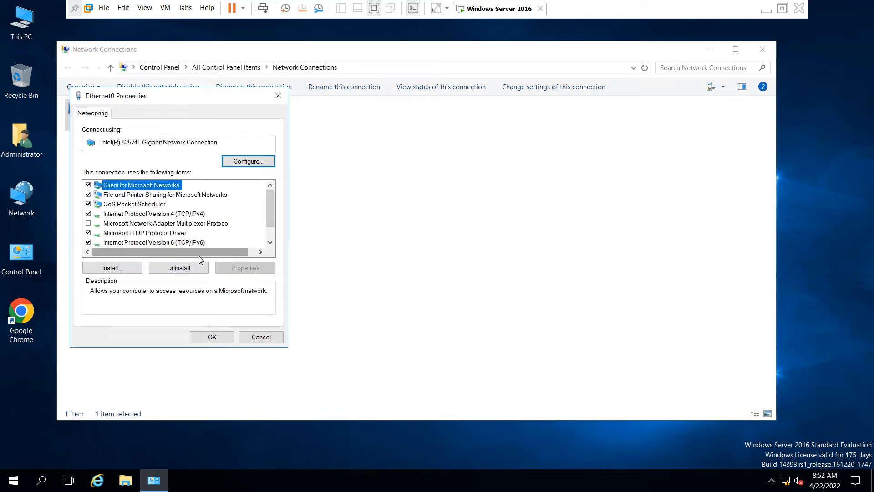
click(166, 214)
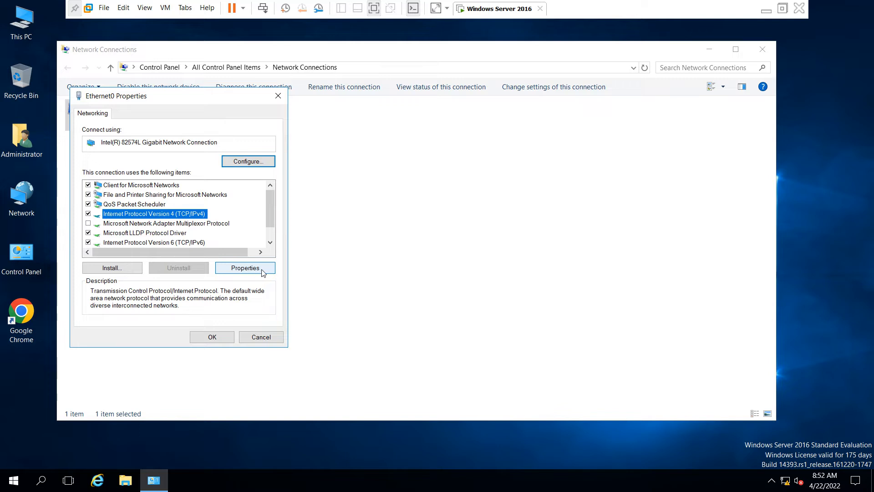
click(245, 268)
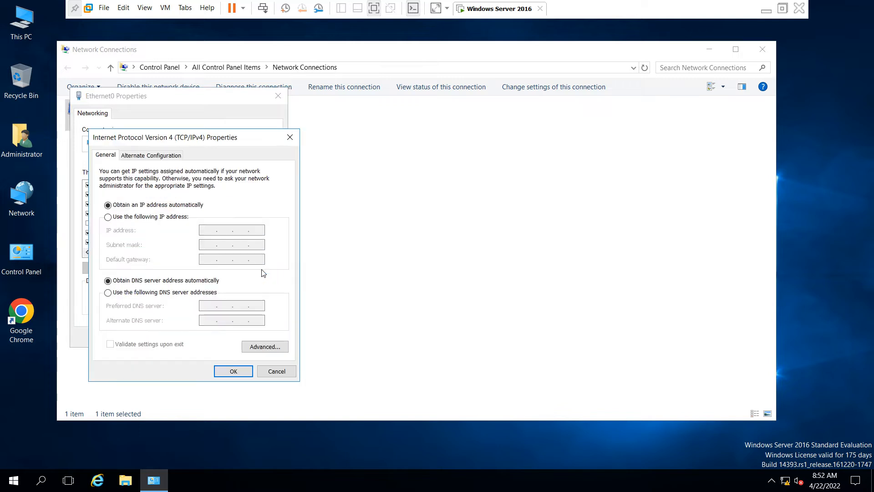
- Assign static IP address 10.0.0.10, subnet mask 255.0.0.0, default gateway 10.0.0.1 and preferred DNS server 10.0.0.10
click(108, 218)
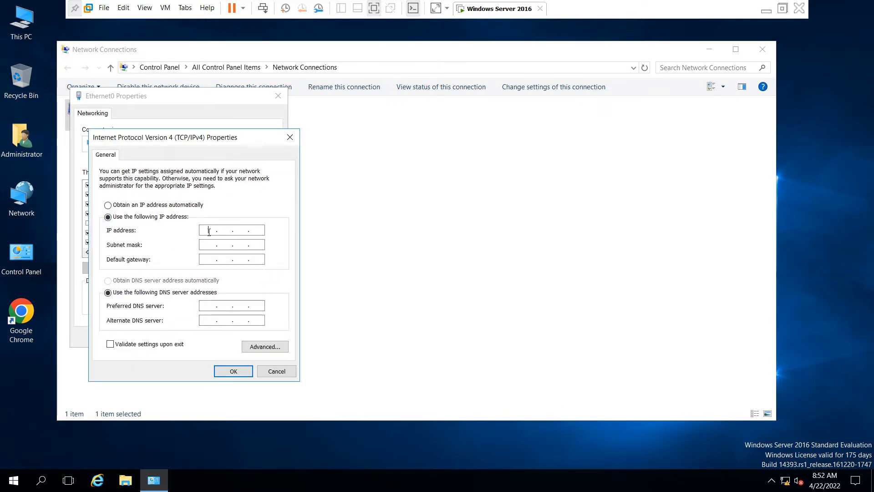
text(10.0.0.10)
key(Tab)
text(10)
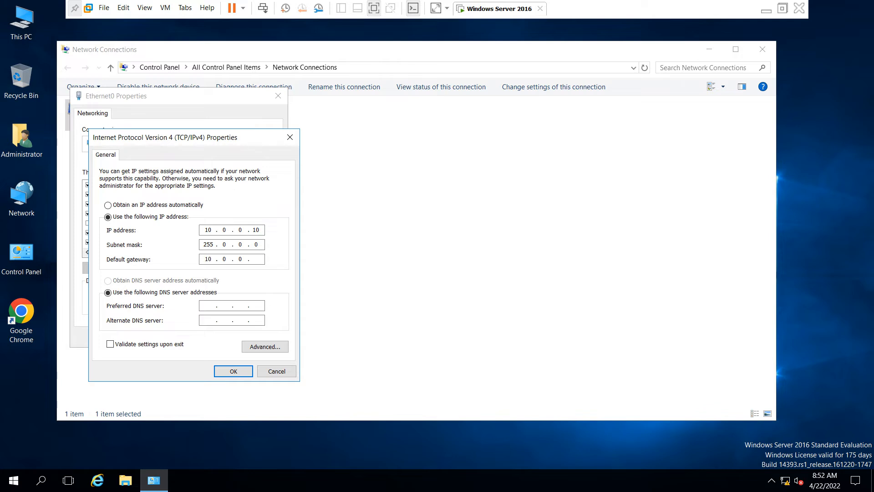
click(208, 305)
text(10.0.0.10)
- Set the connection's DNS suffix to testdomain.local in the advanced TCP/IP settings, apply the adapter settings and close Network Connections
click(263, 351)
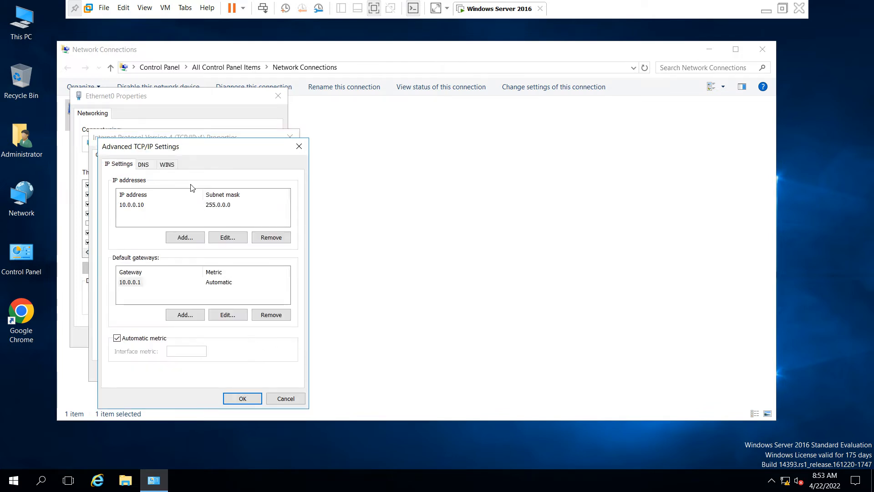
click(144, 165)
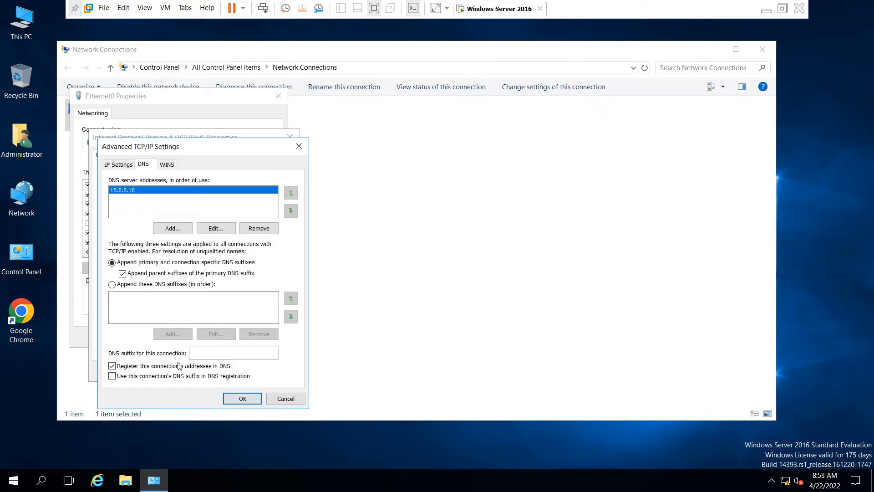
click(212, 349)
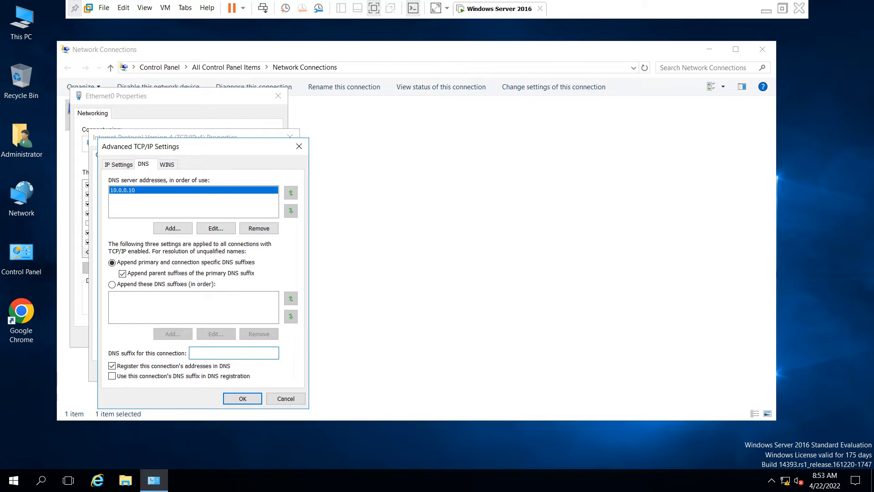
text(testdomain.local)
click(237, 400)
click(239, 371)
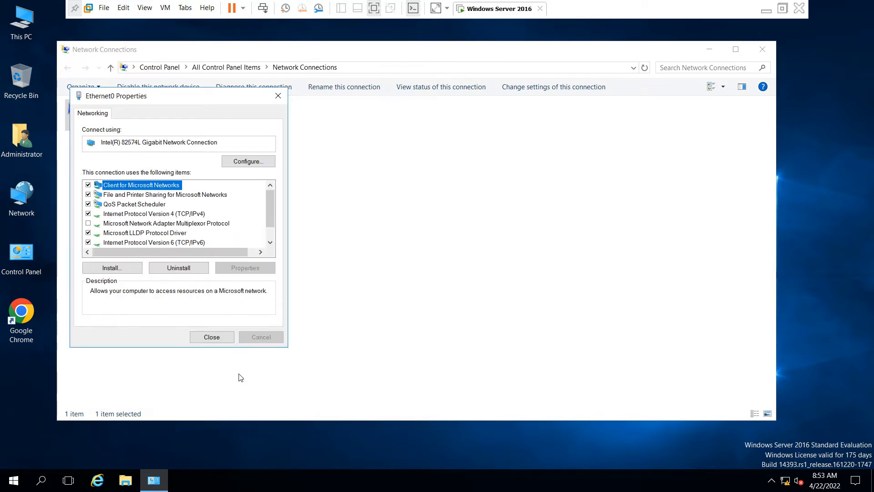
click(212, 336)
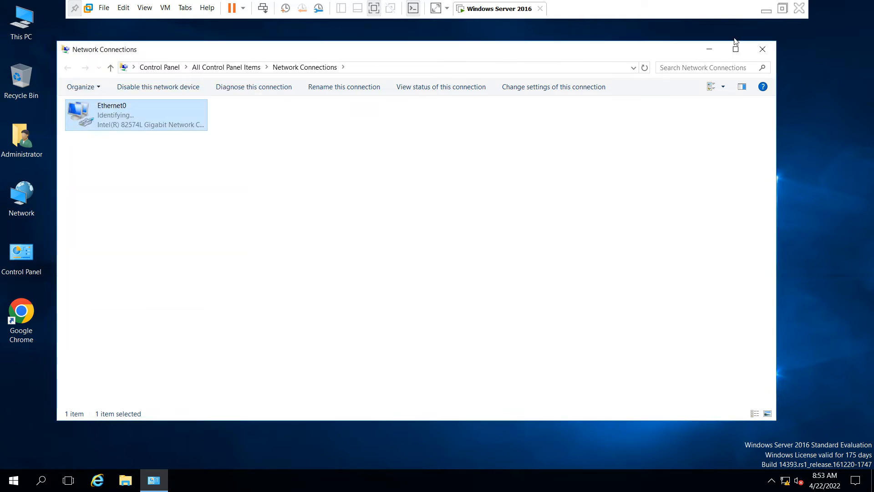
click(758, 51)
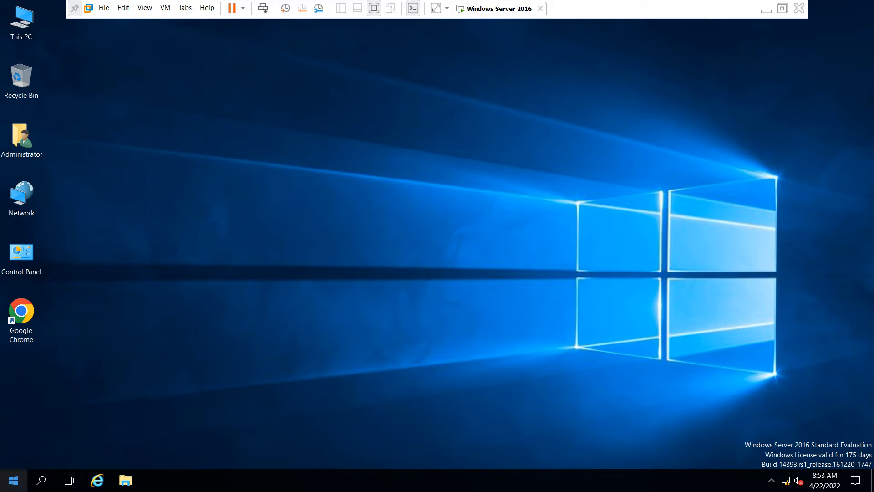
- Open Server Manager and refresh its dashboard
click(14, 481)
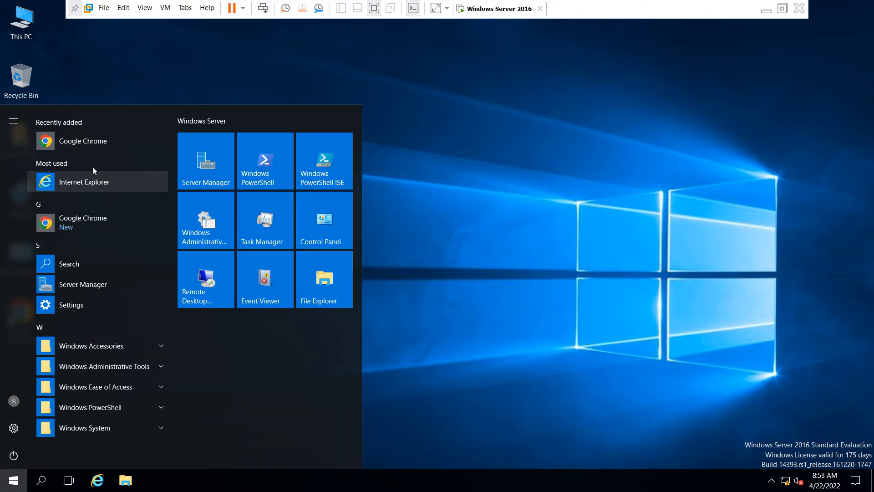
click(92, 286)
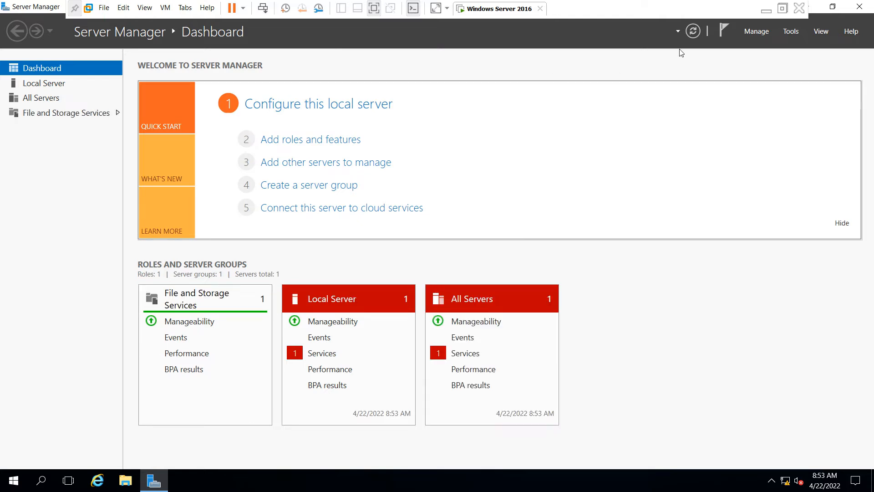
click(693, 32)
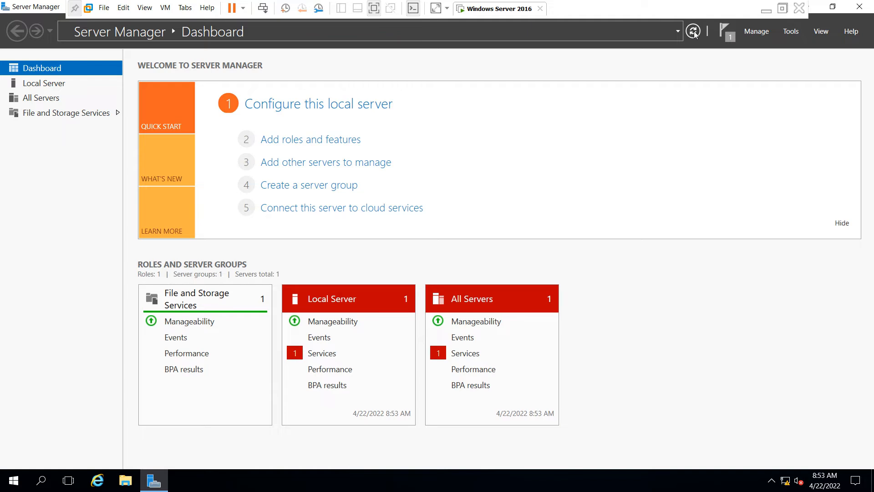
- Start adding roles and features with a role-based or feature-based installation on the server win-srv2016adds
click(305, 141)
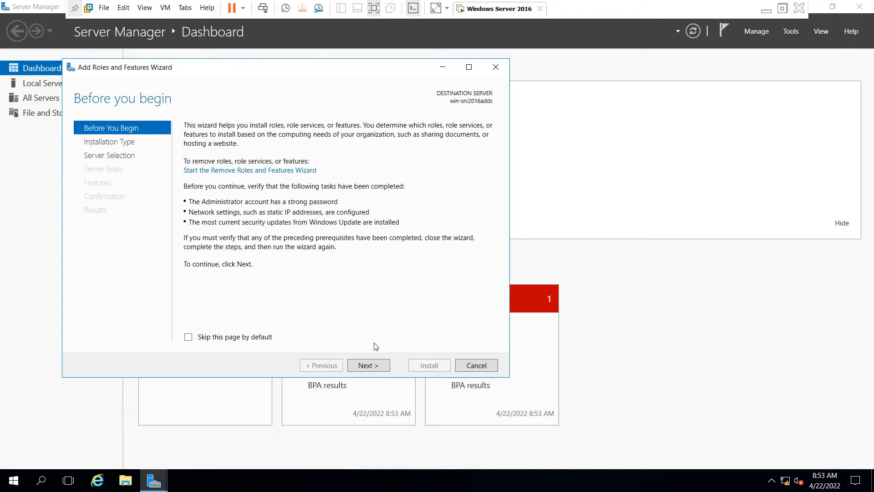
click(381, 369)
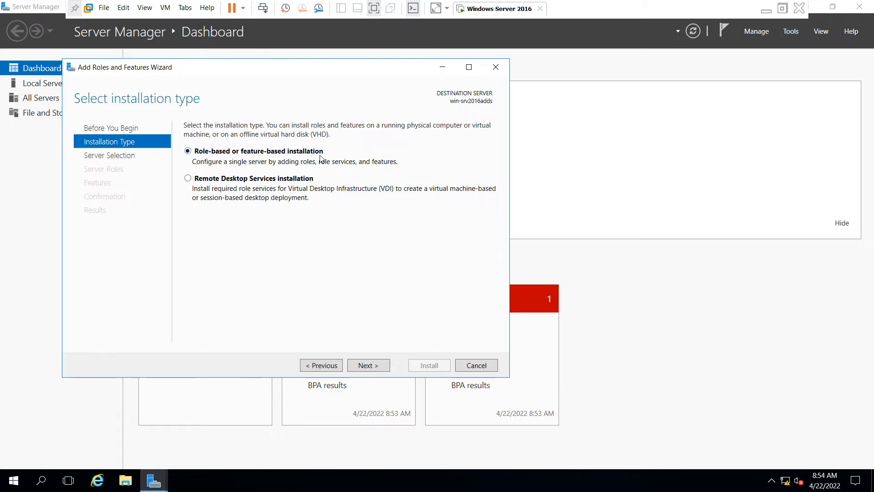
click(381, 368)
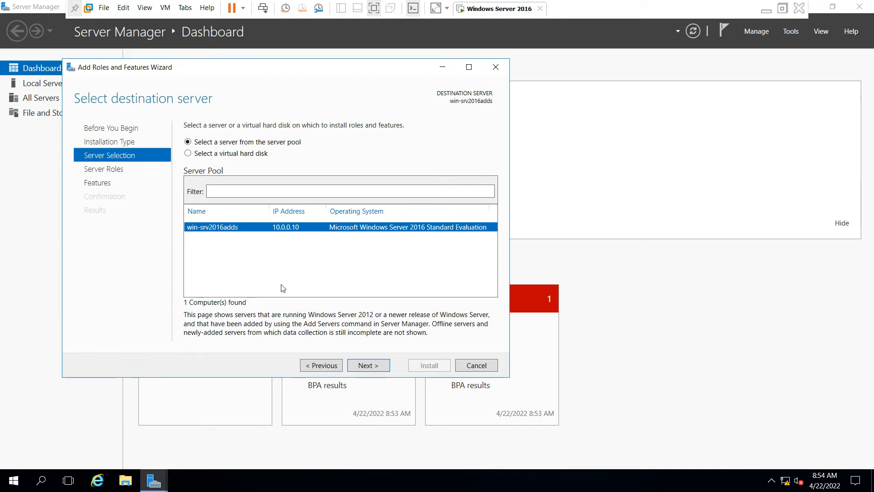
click(383, 368)
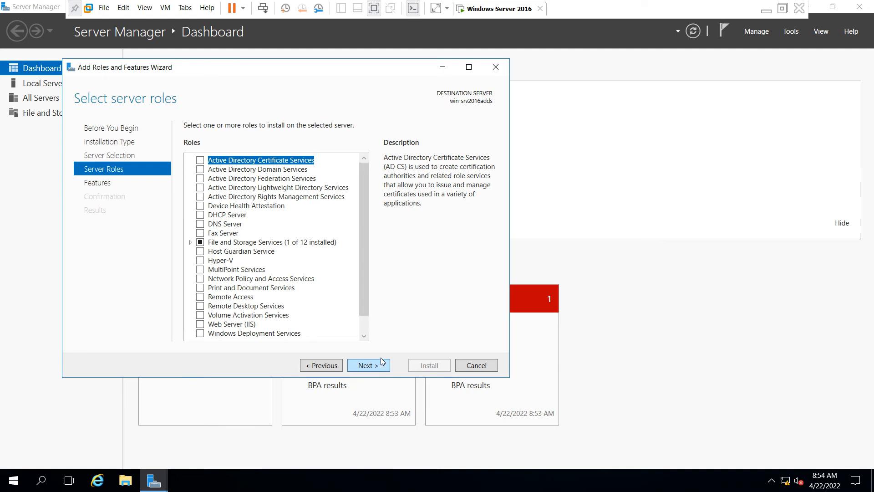
- Select the Active Directory Domain Services role and add its required features, including the management tools
click(247, 172)
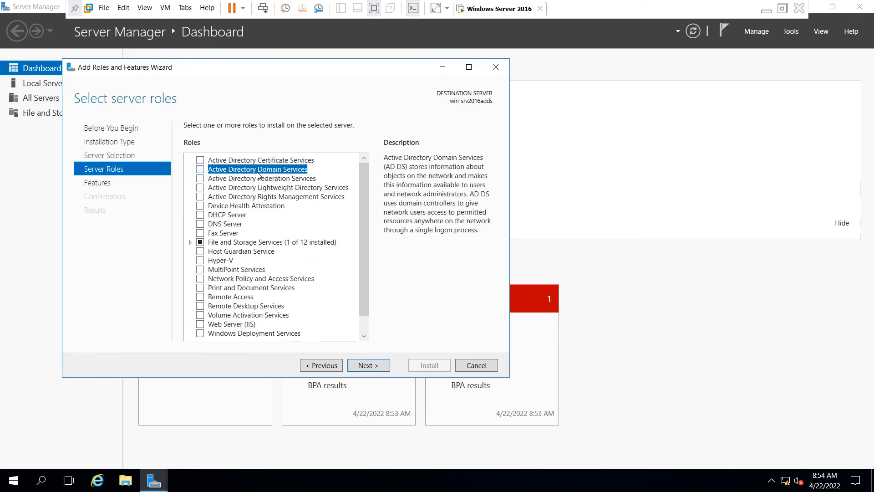
click(201, 171)
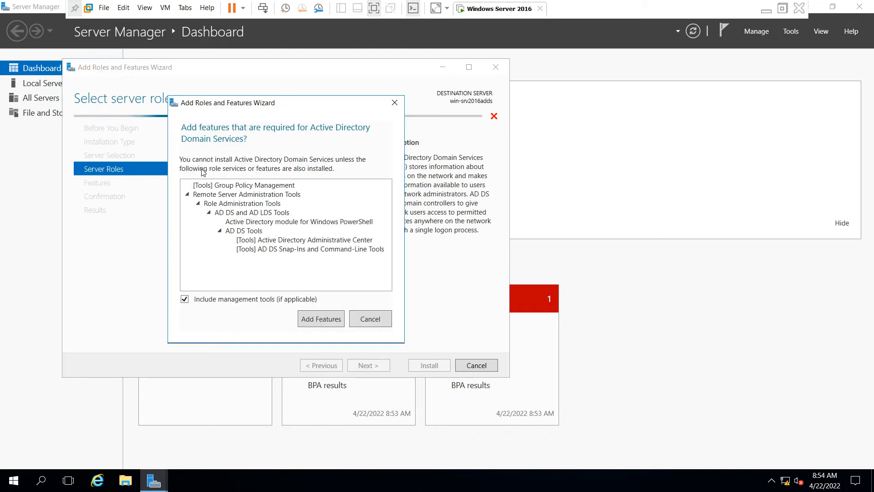
click(331, 324)
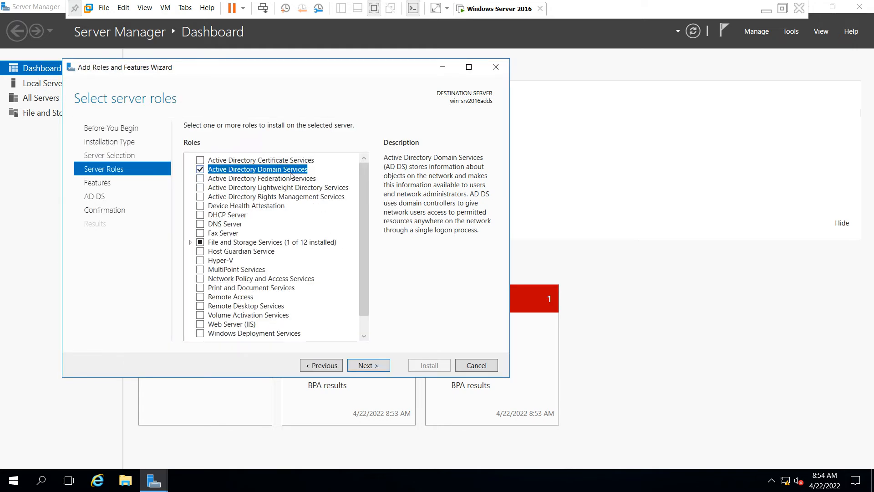
- Keep the default features, install the Active Directory Domain Services role and close the wizard
click(379, 365)
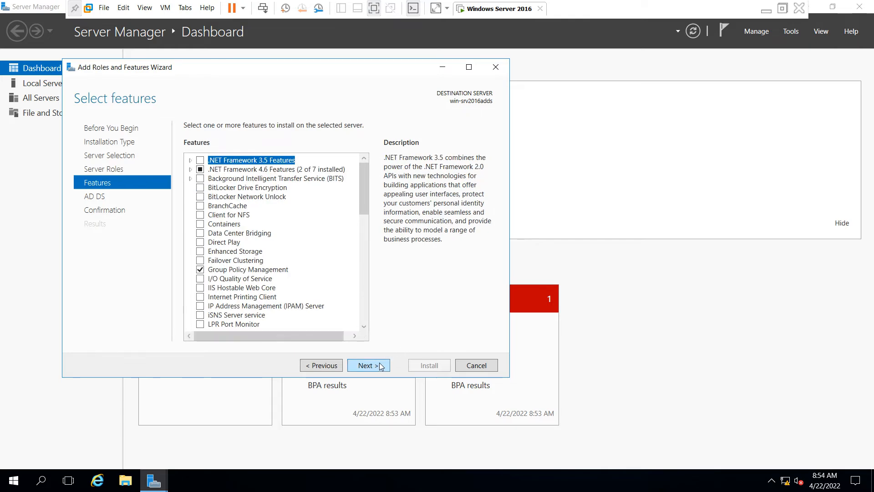
click(388, 368)
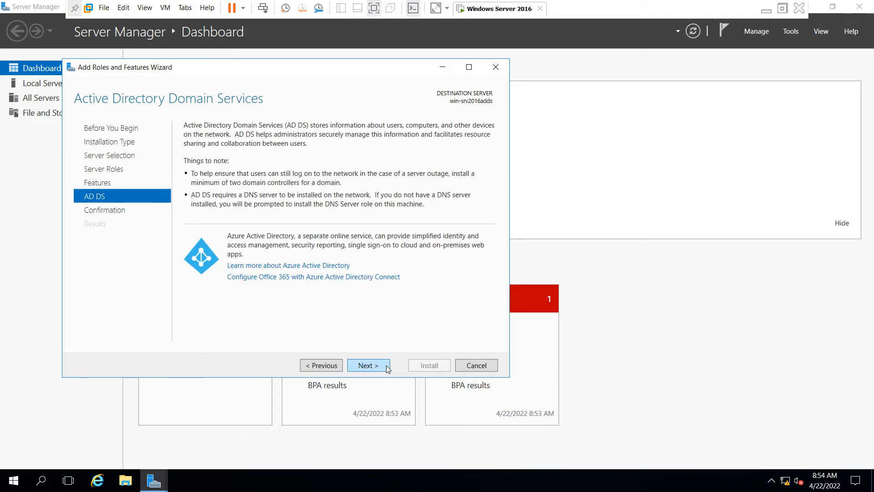
click(387, 367)
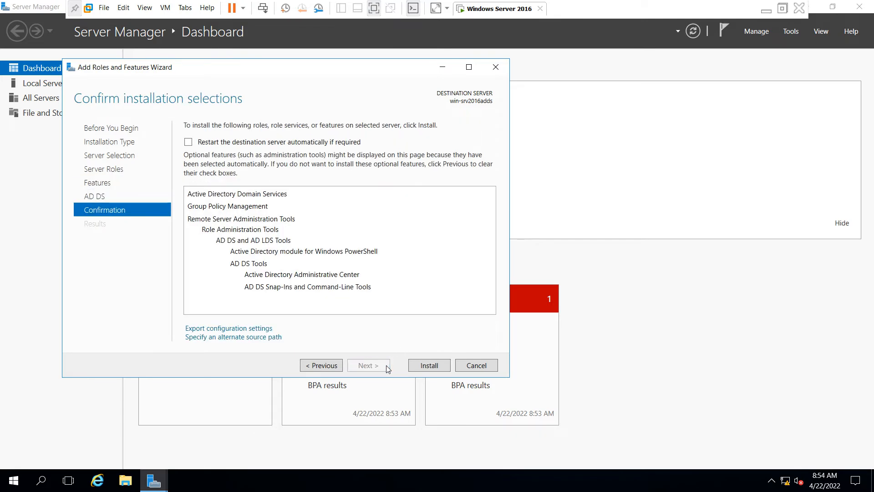
click(428, 367)
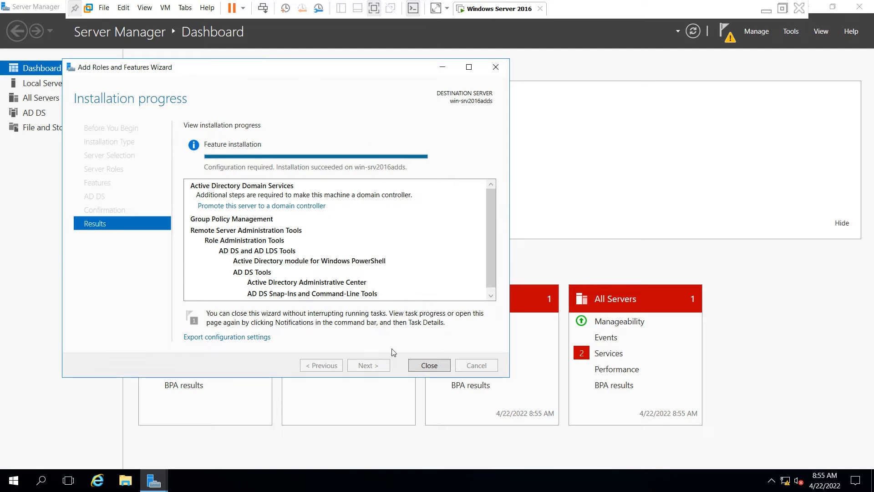
click(429, 365)
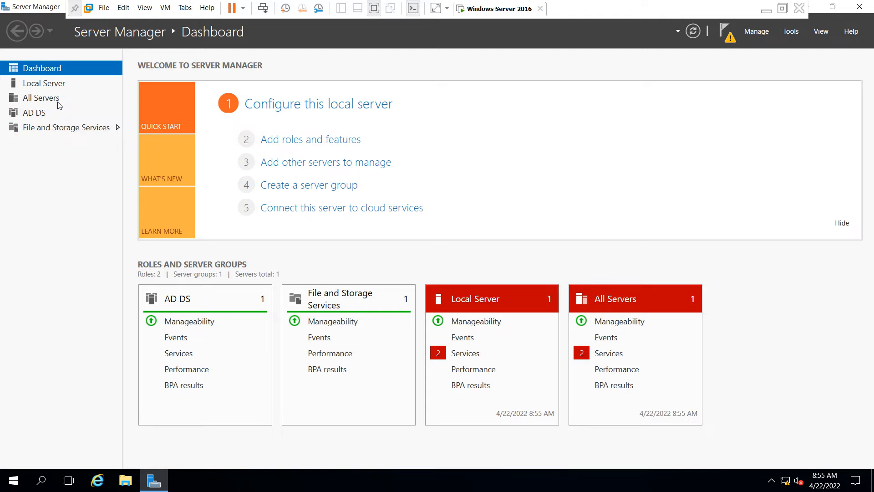
- From the AD DS post-deployment configuration task, start promoting this server to a domain controller
click(36, 118)
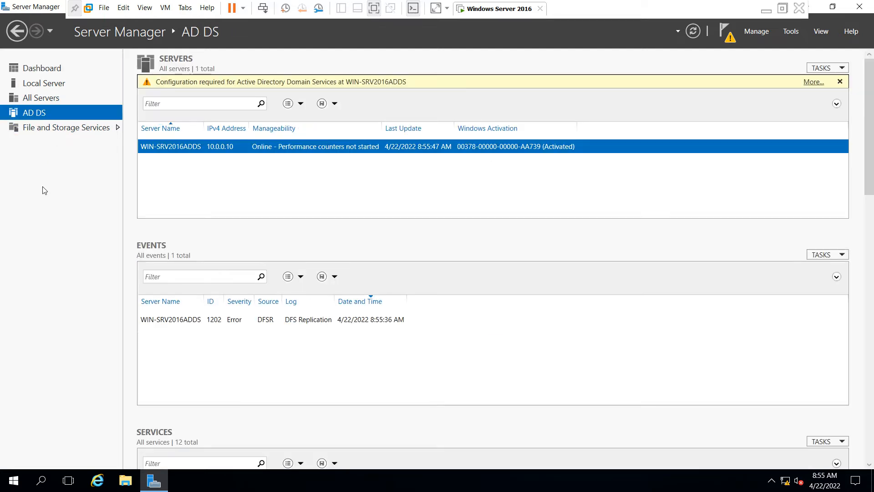
click(815, 82)
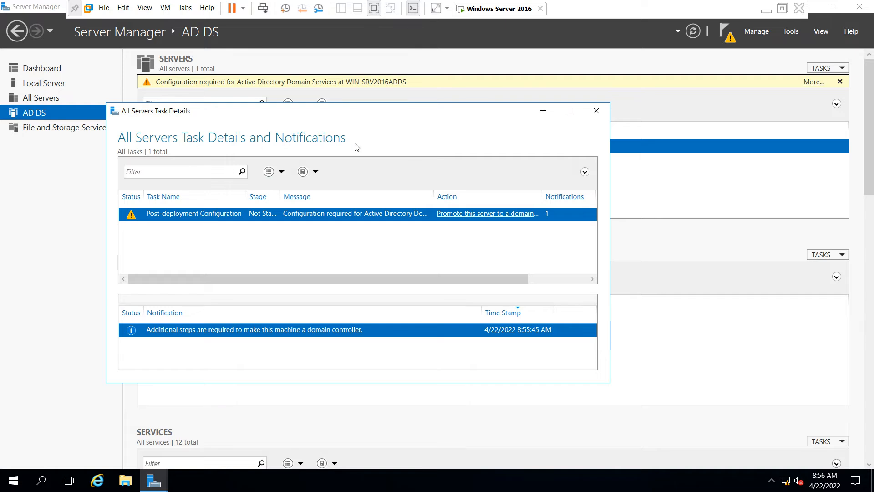
click(456, 218)
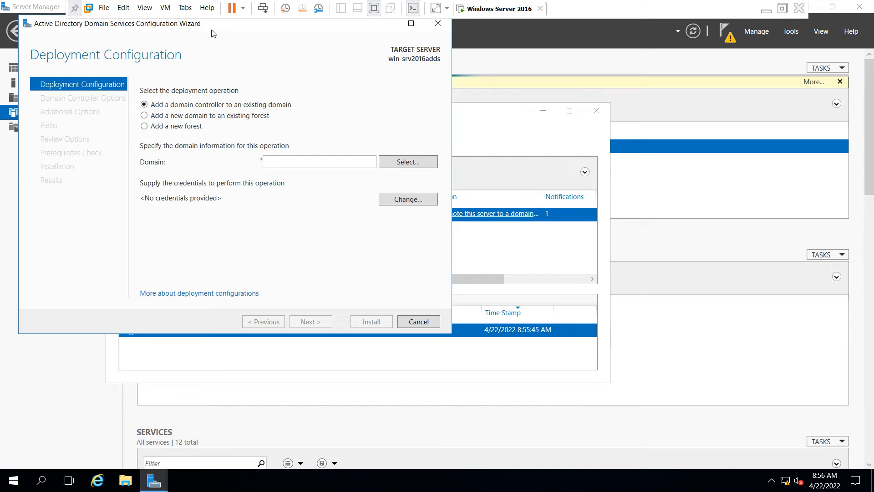
drag(211, 33, 281, 56)
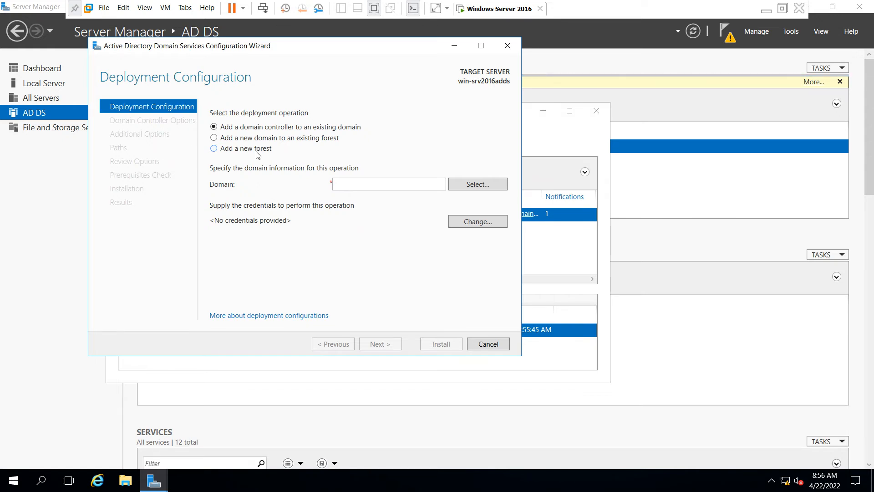
- Choose to add a new forest with the root domain name testdomain.local and continue to the domain controller options
click(227, 152)
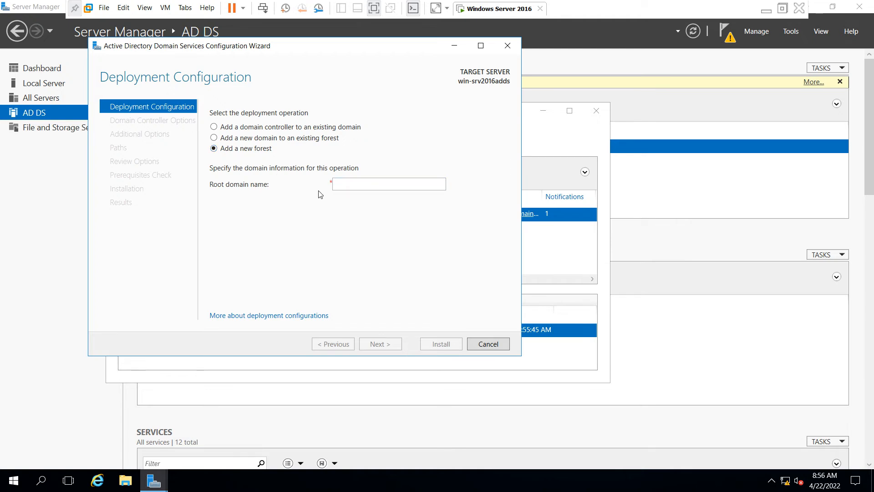
click(363, 185)
text(sr)
key(BackSpace)
key(BackSpace)
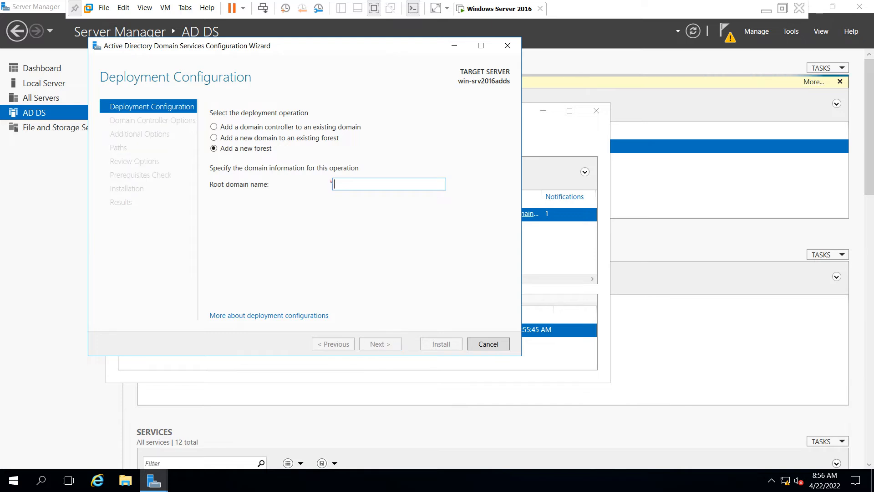
text(trst)
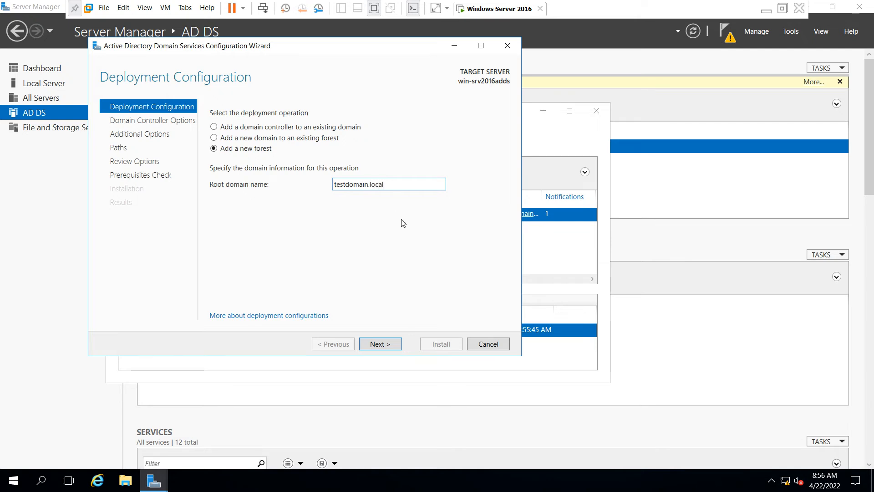
click(391, 345)
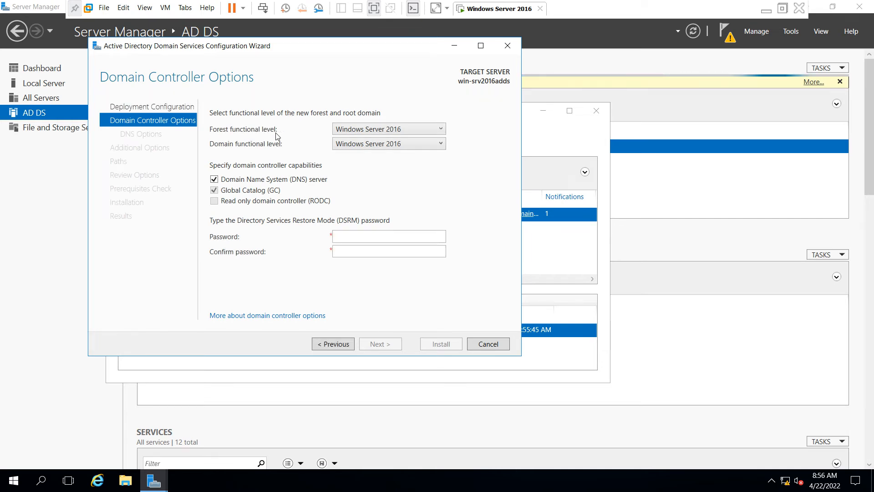
- Keep the forest functional level at Windows Server 2016, then enter and confirm the Directory Services Restore Mode password
click(444, 131)
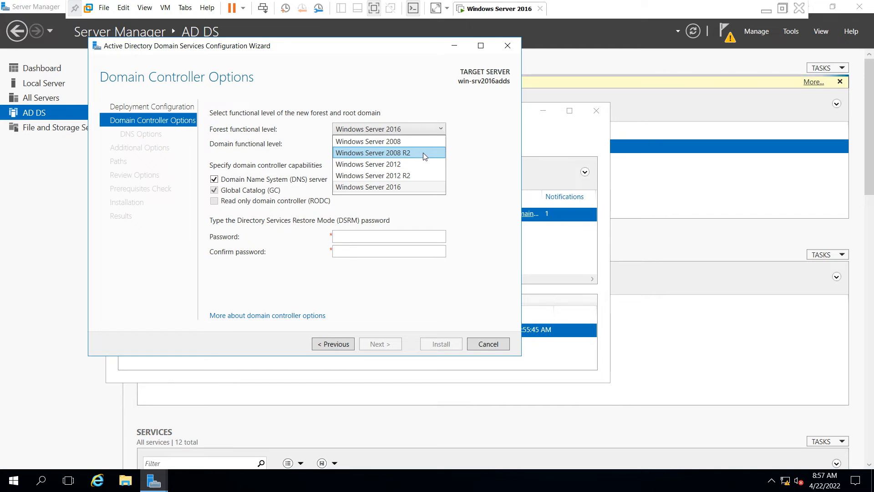
click(425, 187)
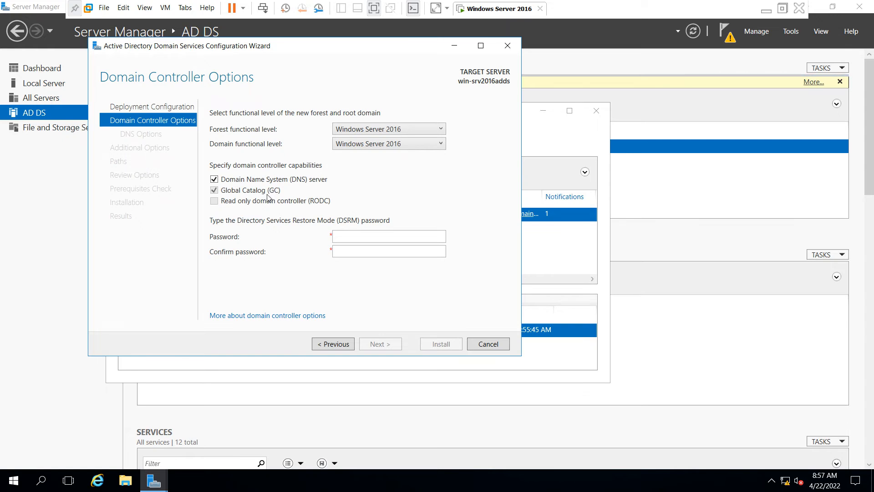
click(343, 237)
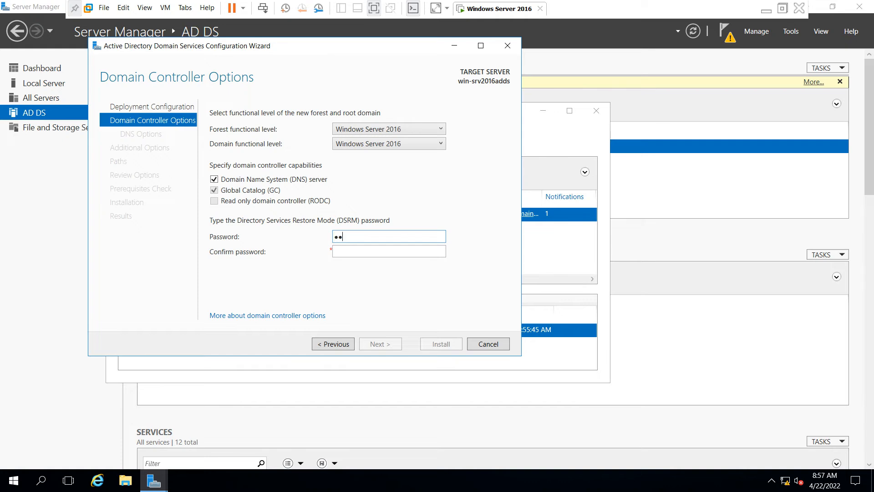
text(•••••••)
key(Tab)
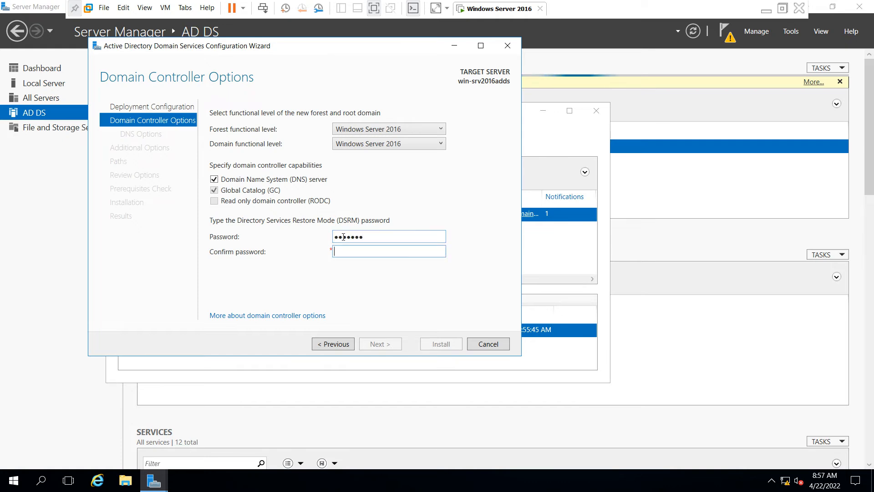
text(•••••••)
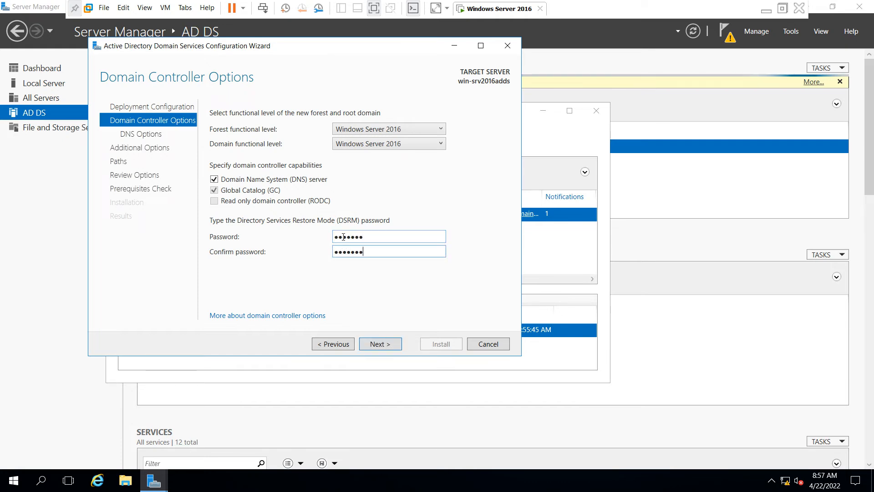
click(396, 345)
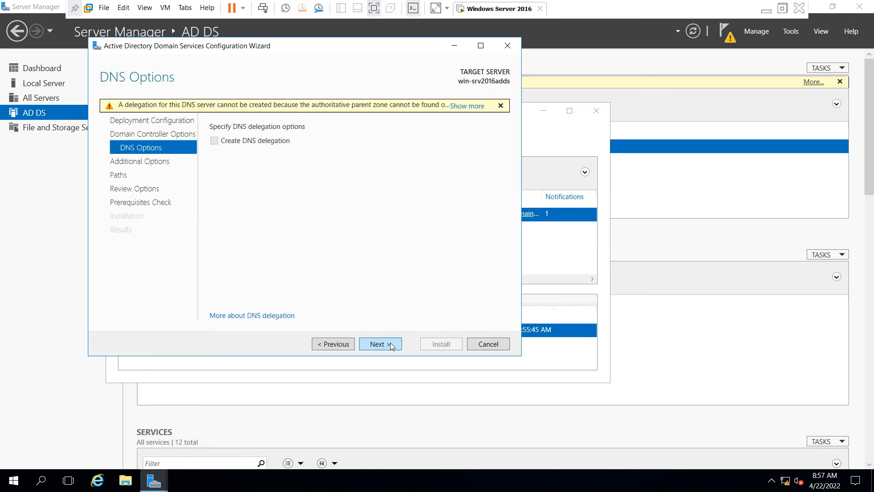
- Accept the default DNS options, the NetBIOS domain name TESTDOMAIN and the default database, log and SYSVOL folders
click(390, 345)
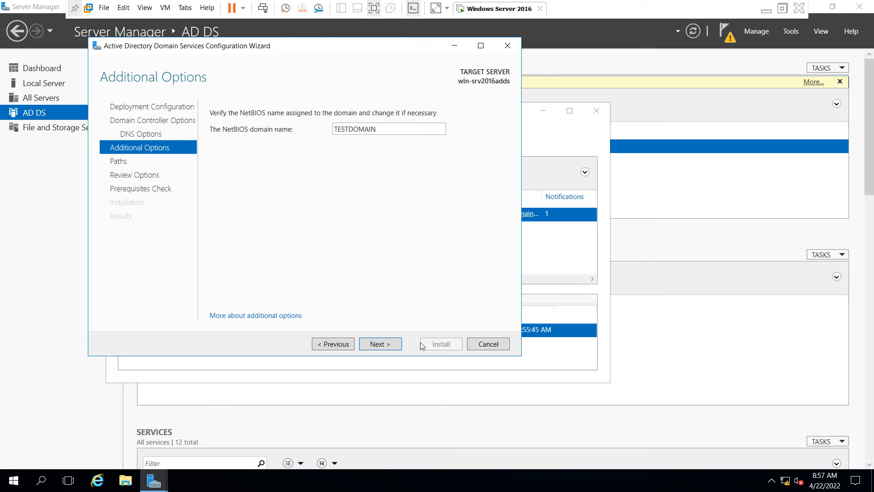
click(390, 347)
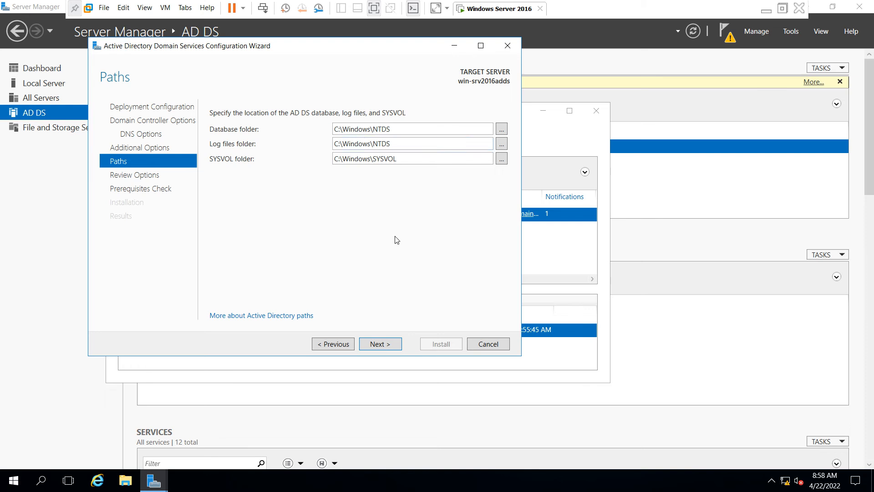
click(394, 346)
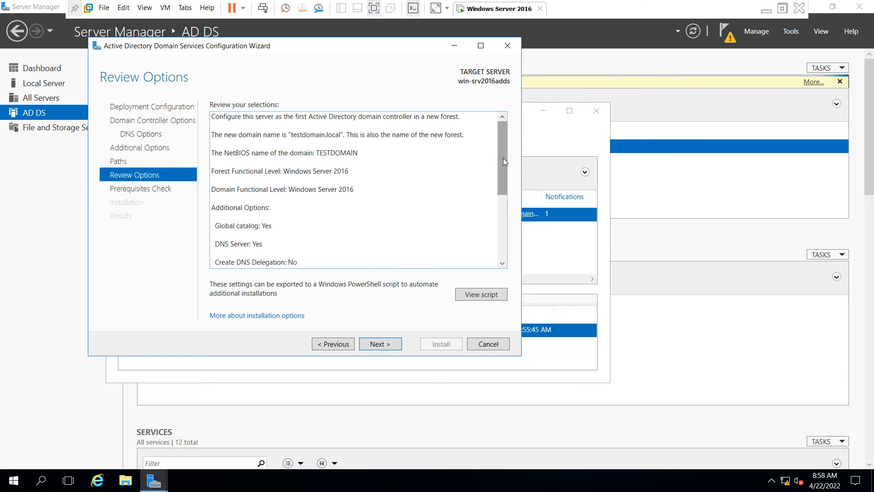
- Review the selected options and the prerequisites check results, and install the domain controller configuration
drag(504, 158, 502, 253)
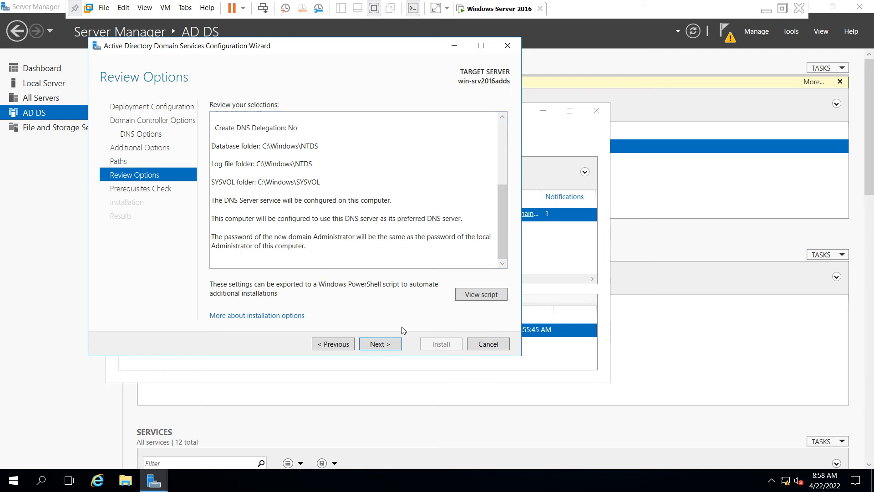
click(387, 345)
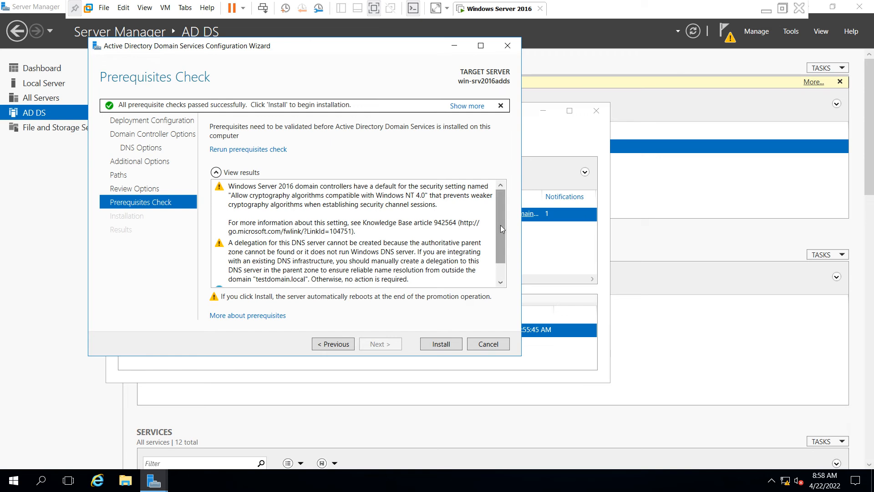
scroll(501, 251, down, 1)
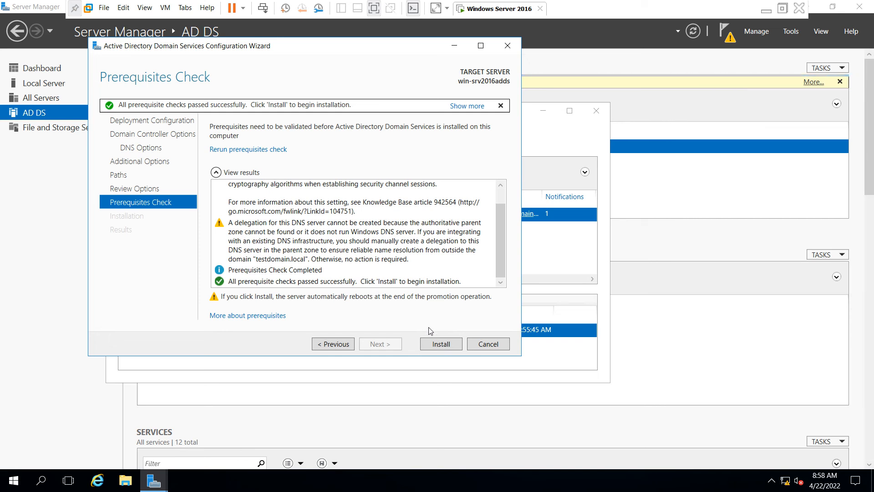
click(441, 344)
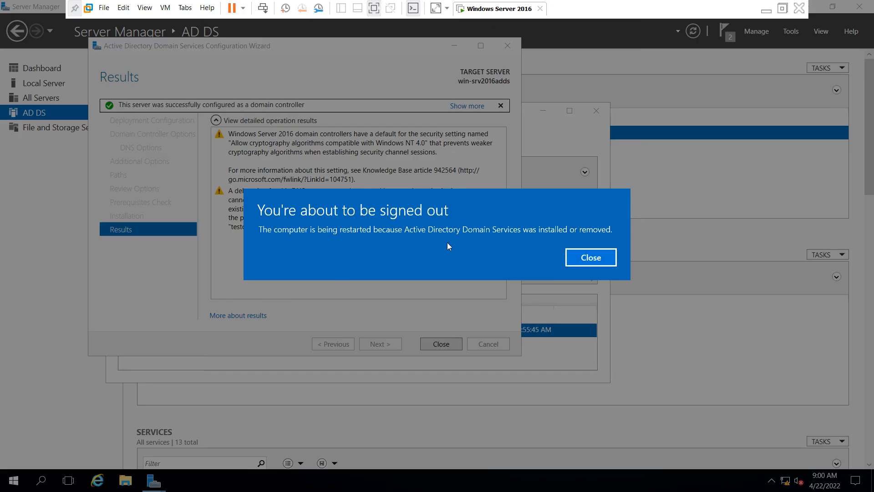
- Dismiss the restart notice and close the configuration wizard, the task details window and Server Manager
click(591, 258)
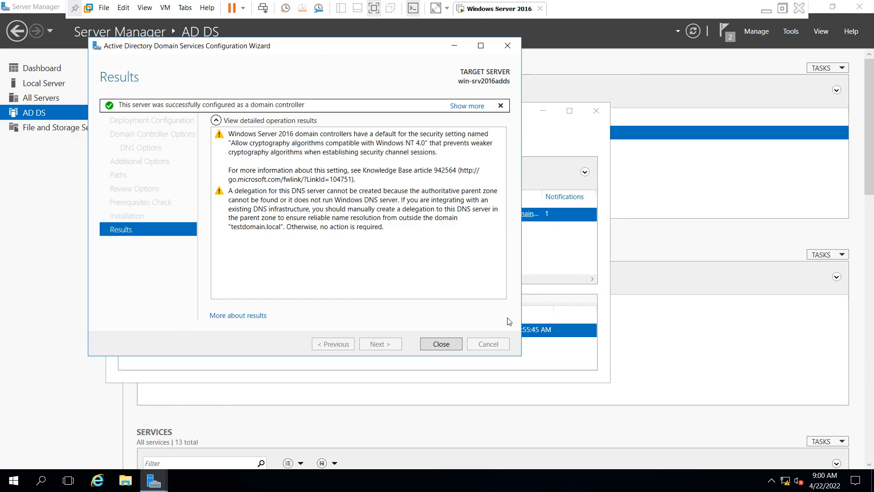
click(453, 345)
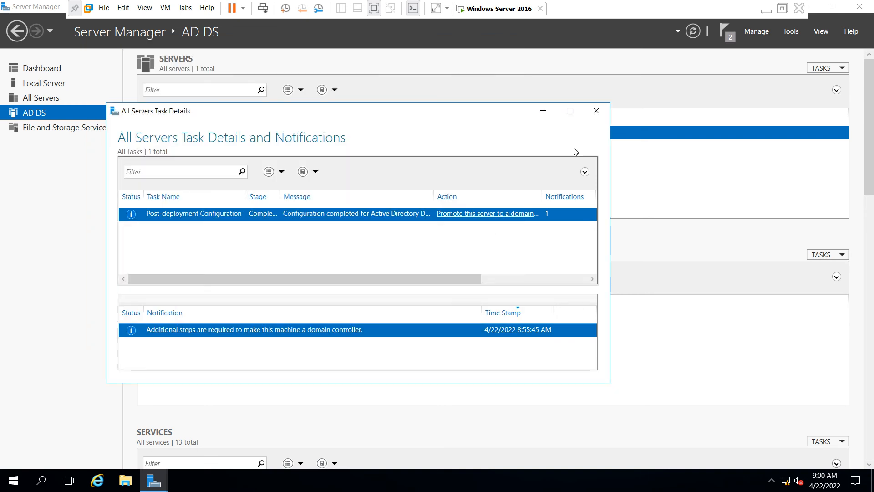
click(597, 114)
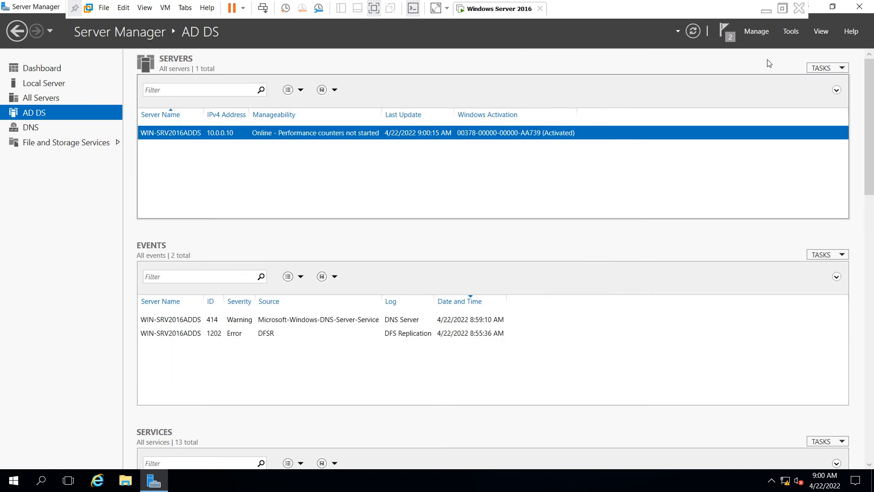
click(858, 9)
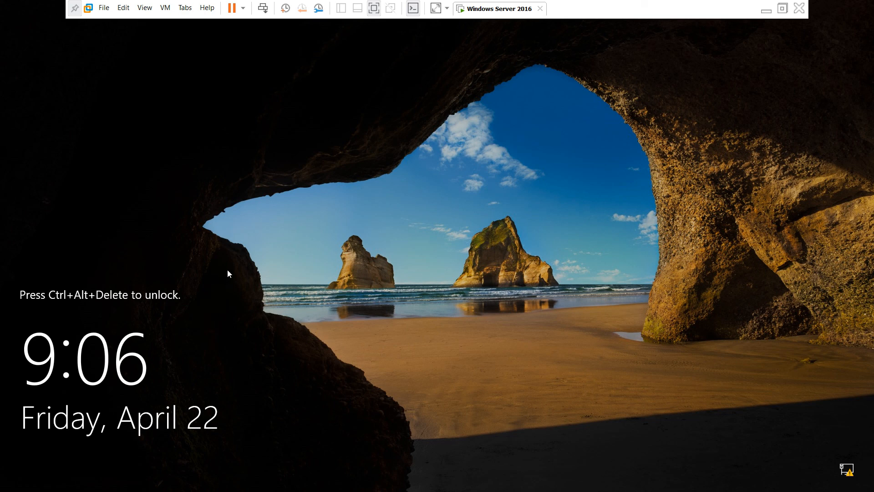
- Unlock the restarted server and sign in as TESTDOMAIN\Administrator with the account password
click(263, 7)
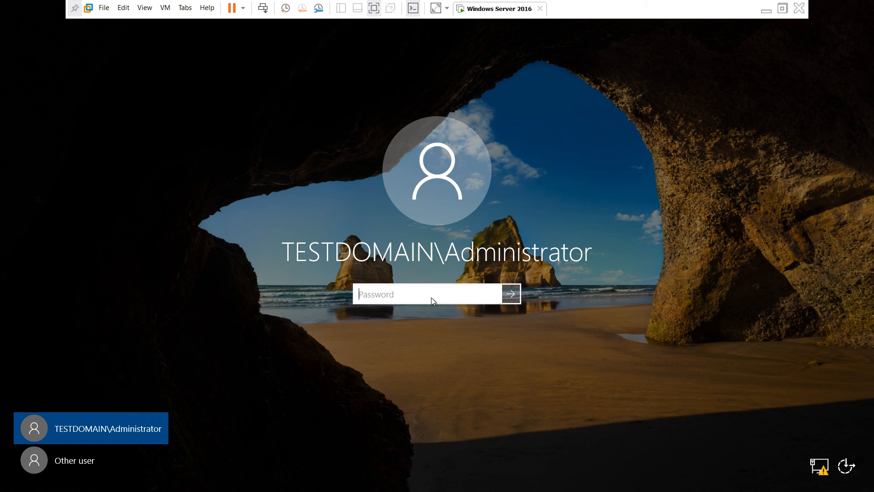
text(******)
key(Return)
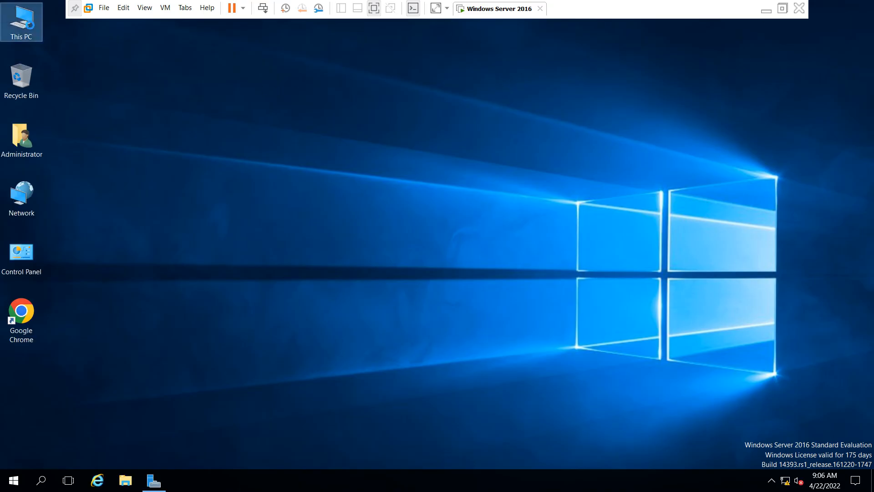
- View the computer's system properties to check its full computer name and domain, and close the window
right_click(30, 25)
click(86, 162)
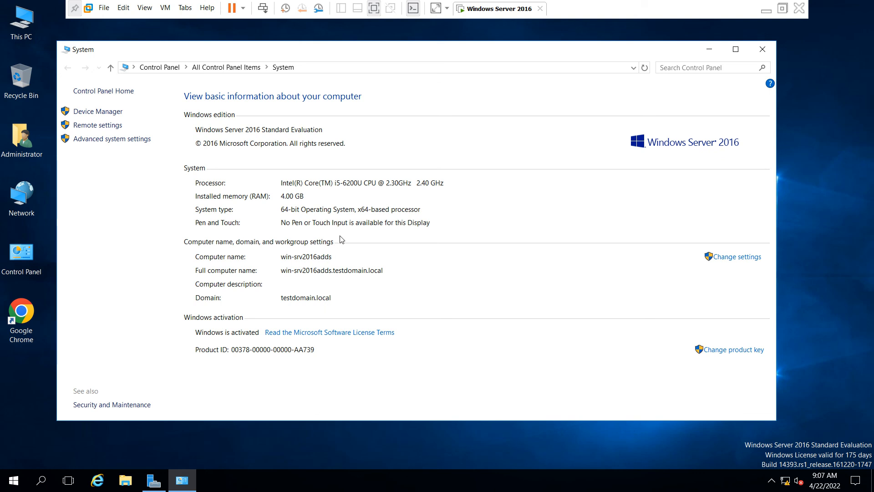
click(756, 53)
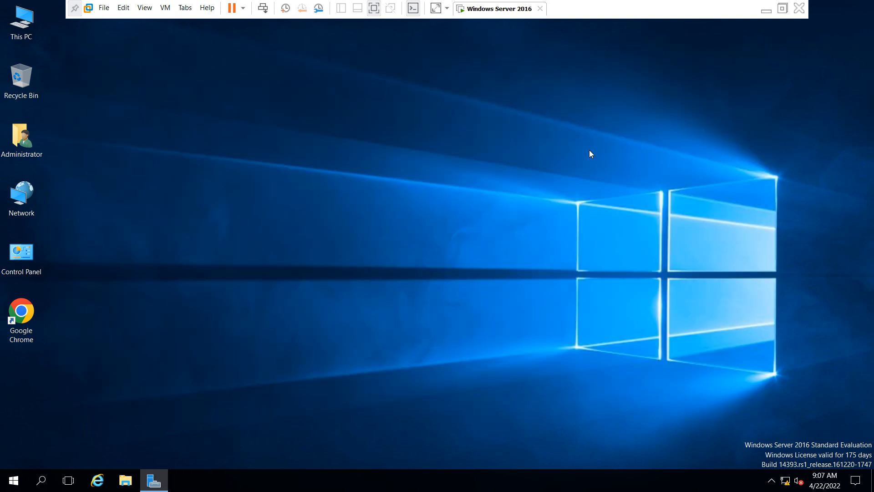